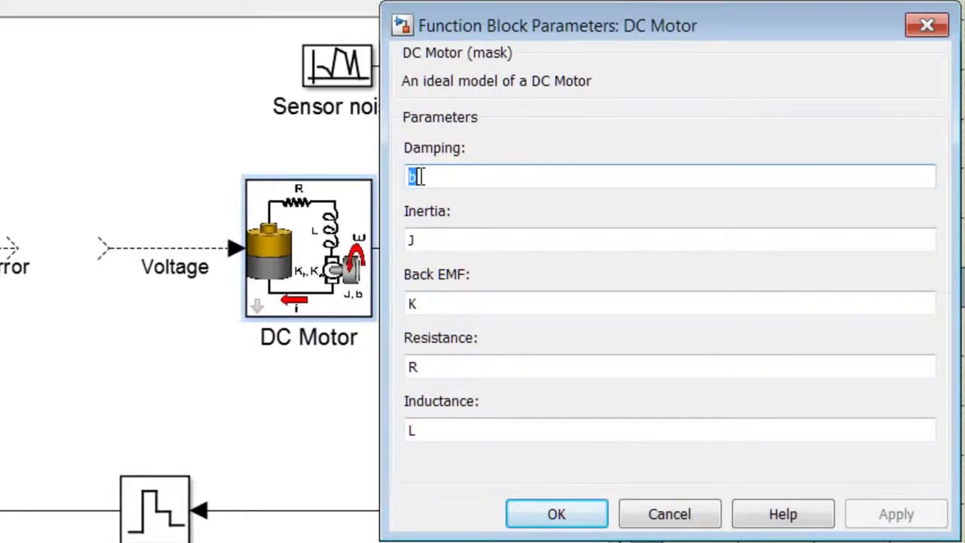
# Step: Review the DC Motor block's damping, inertia, back EMF, resistance and inductance parameters, and inspect its underlying subsystem diagram
pyautogui.press('Tab')
pyautogui.press('Tab')
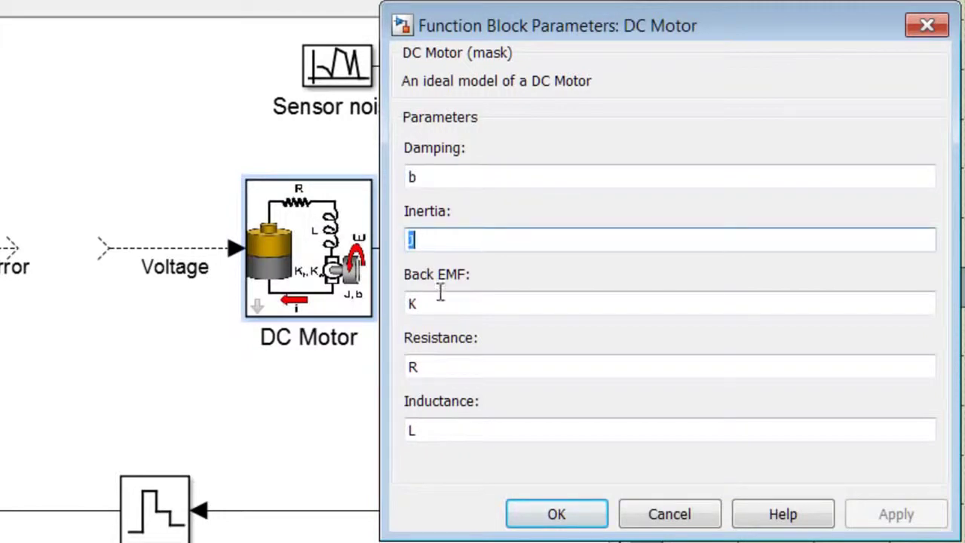
pyautogui.press('Tab')
pyautogui.press('Tab')
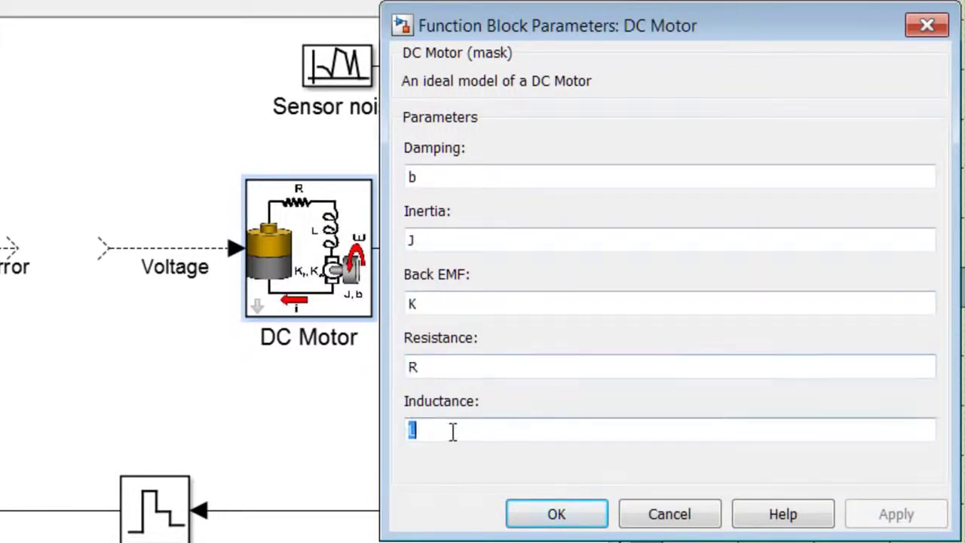
pyautogui.click(530, 513)
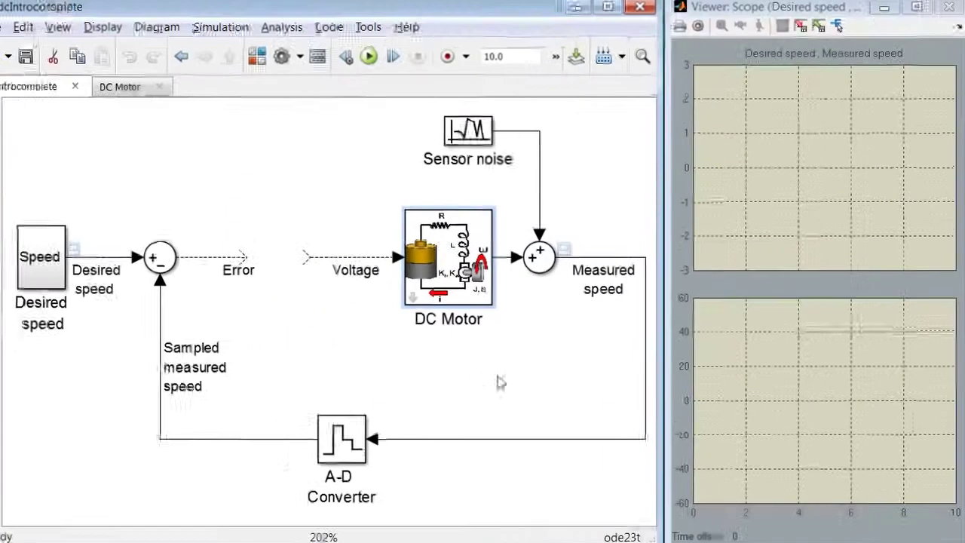
pyautogui.click(426, 299)
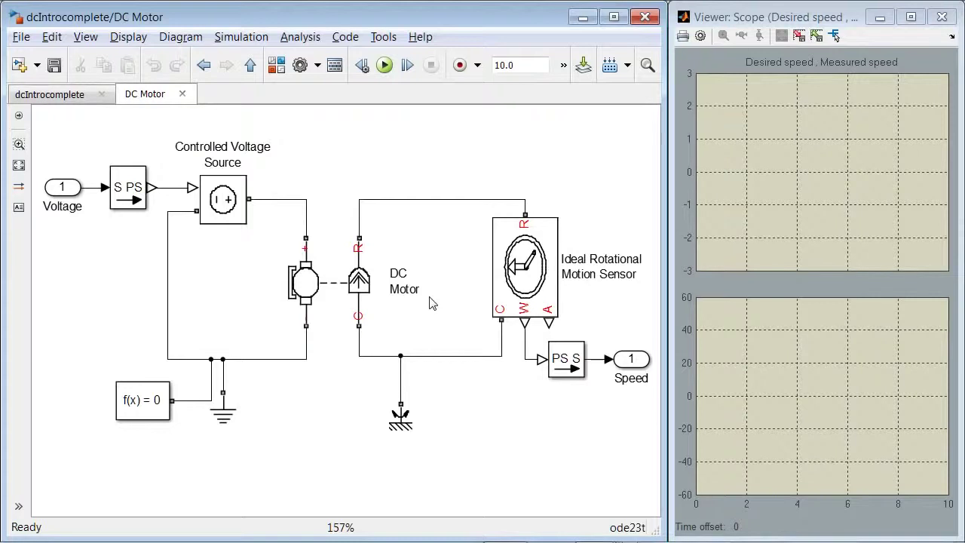
pyautogui.click(251, 66)
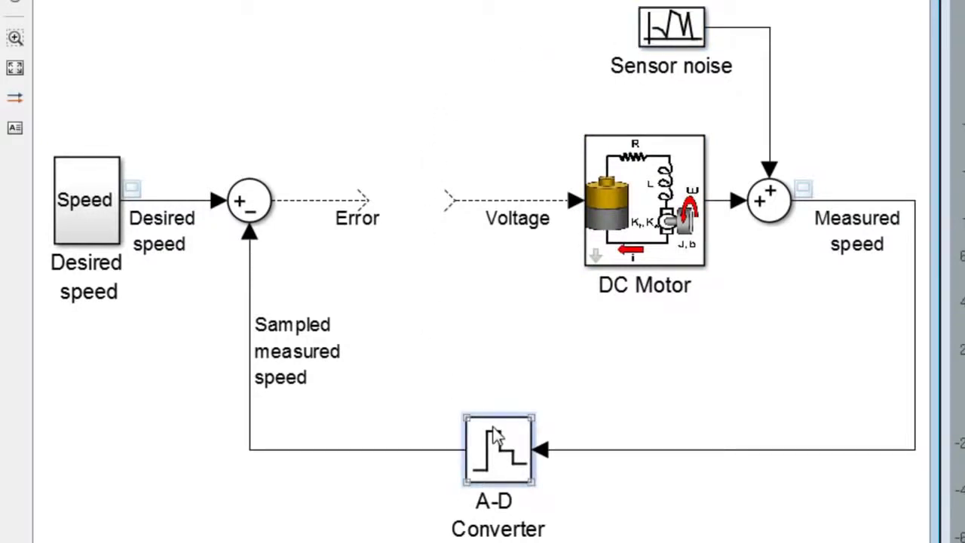
# Step: Check the sample time setting of the A-D Converter block
pyautogui.doubleClick(494, 436)
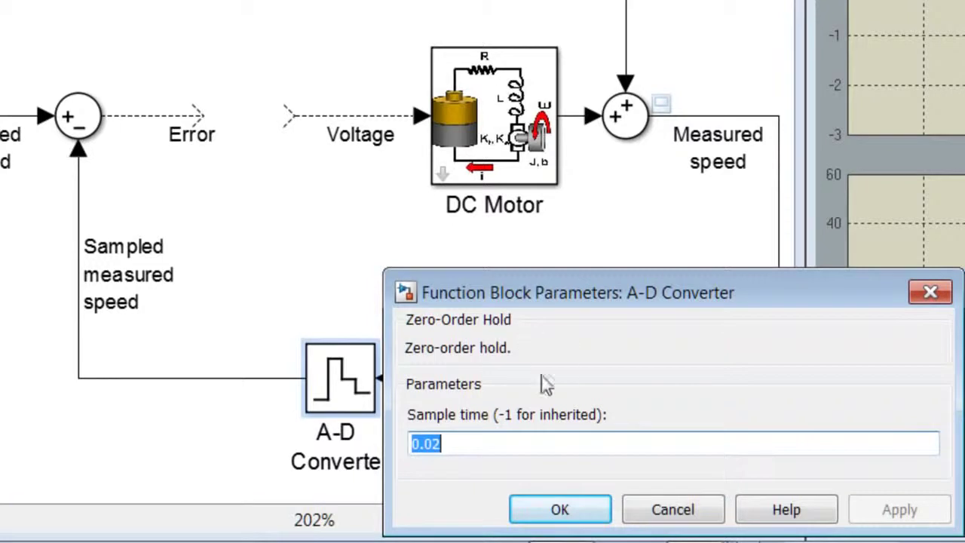
pyautogui.click(558, 509)
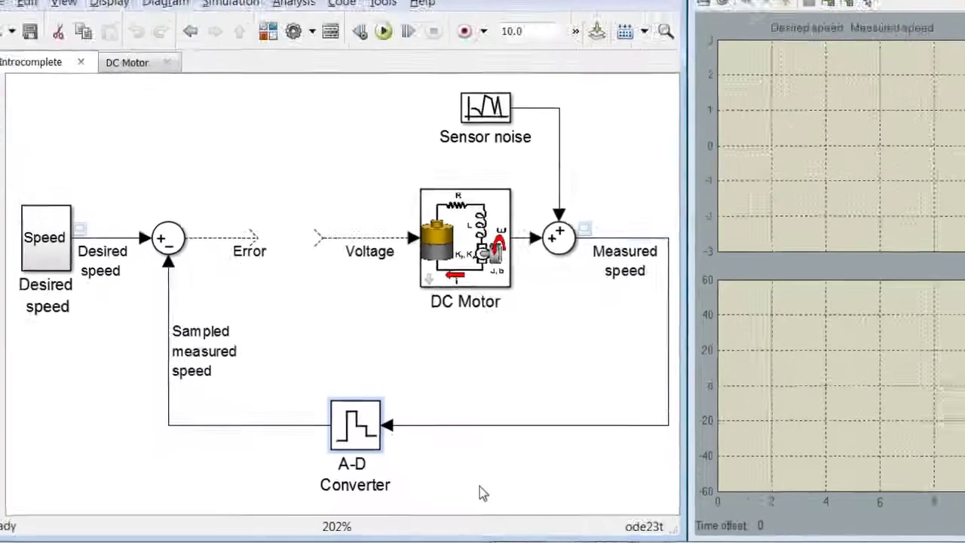
# Step: Add a Discrete PID Controller block from the Simulink Discrete library, connecting the Error signal to the Voltage signal
pyautogui.hotkey('alt', 'Tab')
pyautogui.hotkey('alt', 'Tab')
pyautogui.hotkey('alt', 'Tab')
pyautogui.hotkey('alt', 'Tab')
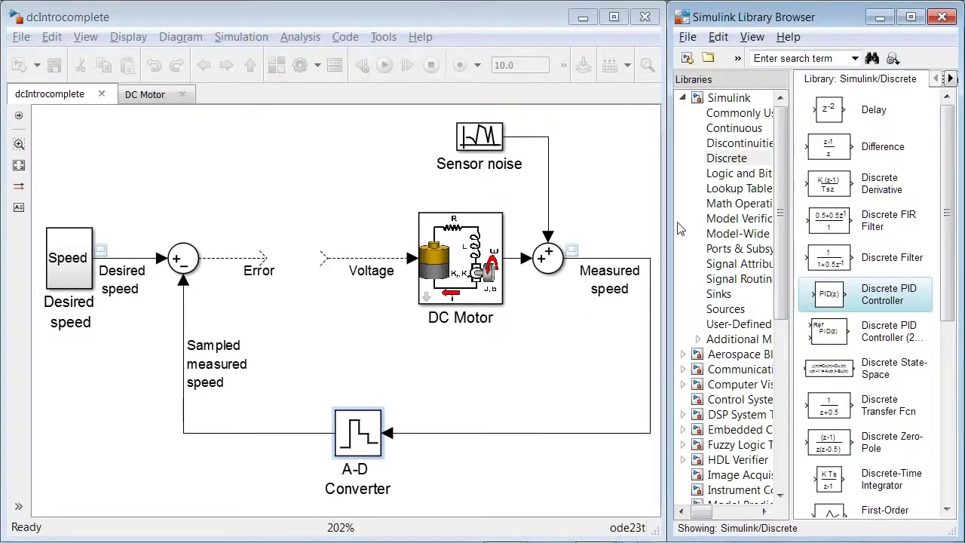
pyautogui.click(718, 160)
pyautogui.moveTo(840, 297); pyautogui.dragTo(296, 262)
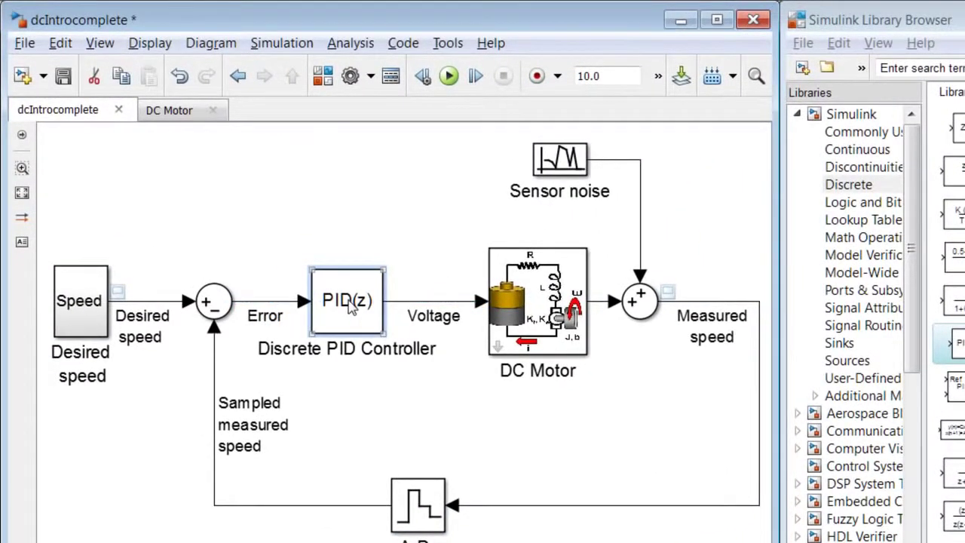
# Step: Configure the Discrete PID Controller with controller type PID and a sample time of 0.02, and apply the settings
pyautogui.doubleClick(349, 306)
pyautogui.moveTo(358, 103); pyautogui.dragTo(305, 32)
pyautogui.moveTo(359, 463); pyautogui.dragTo(354, 542)
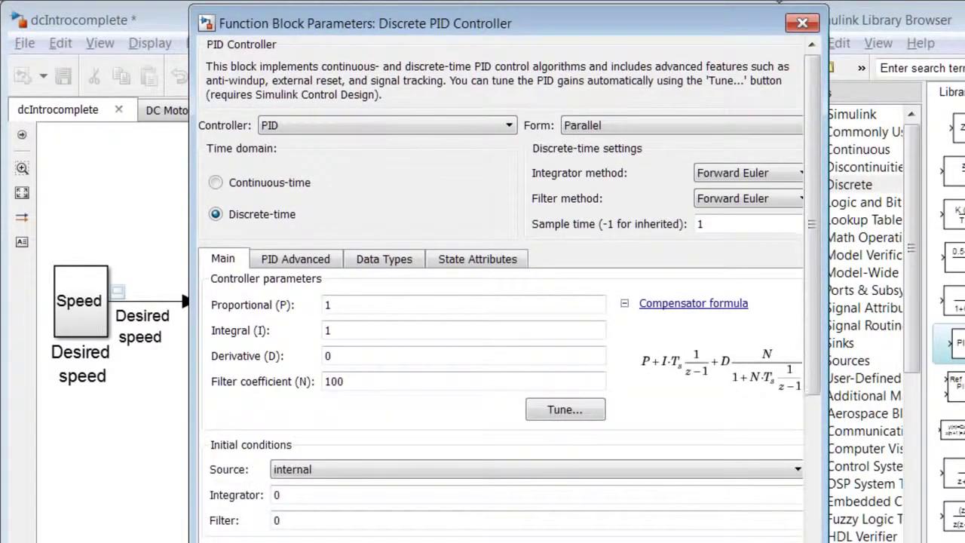
pyautogui.click(384, 128)
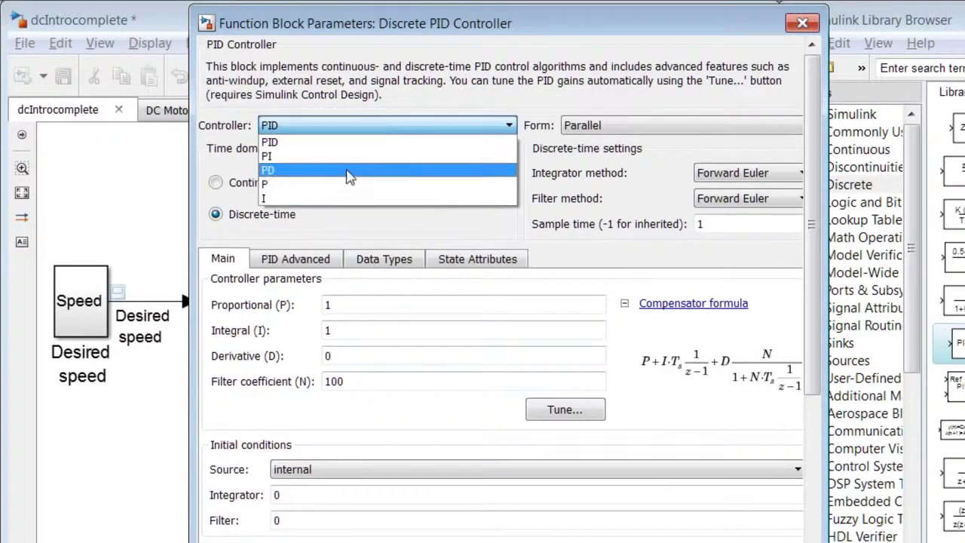
pyautogui.click(348, 142)
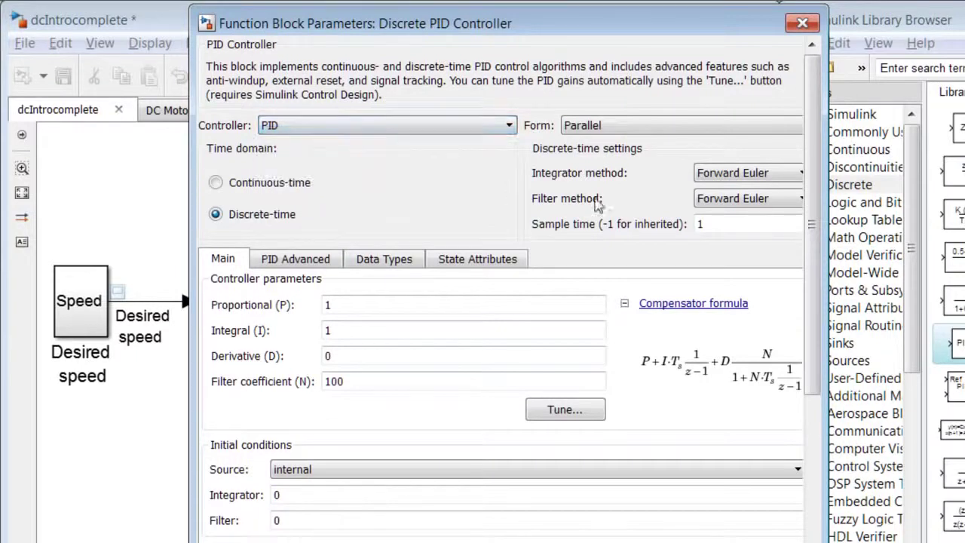
pyautogui.moveTo(696, 223); pyautogui.dragTo(712, 225)
pyautogui.write('0.02')
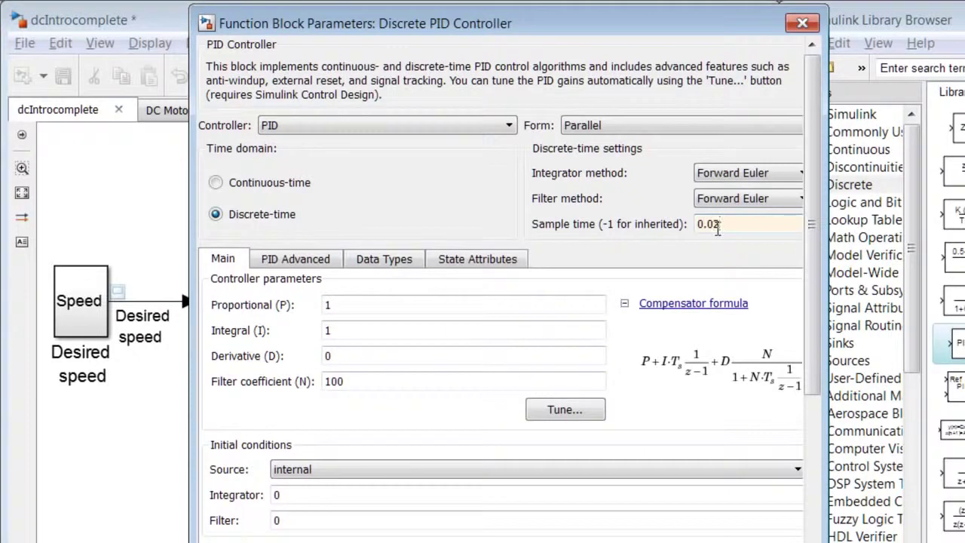
pyautogui.doubleClick(357, 307)
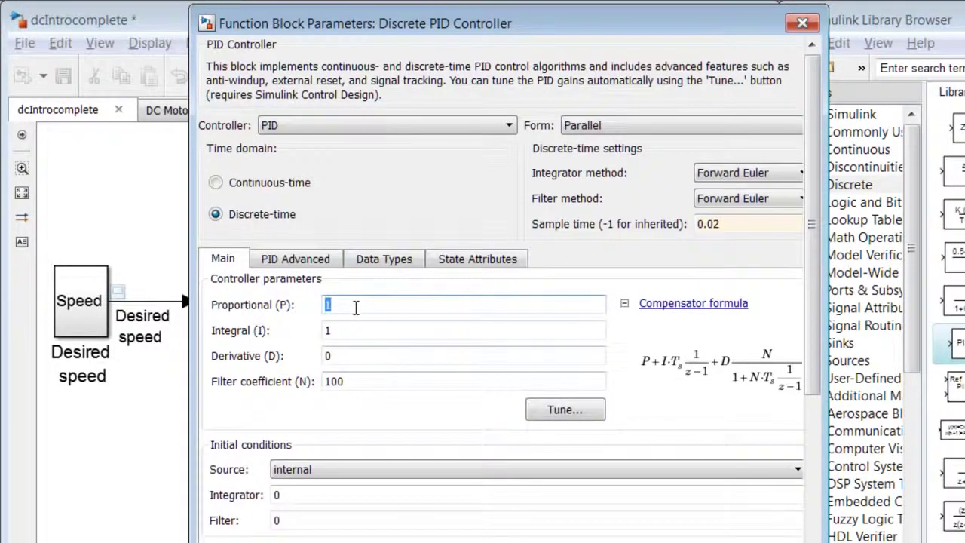
pyautogui.doubleClick(351, 332)
pyautogui.doubleClick(361, 361)
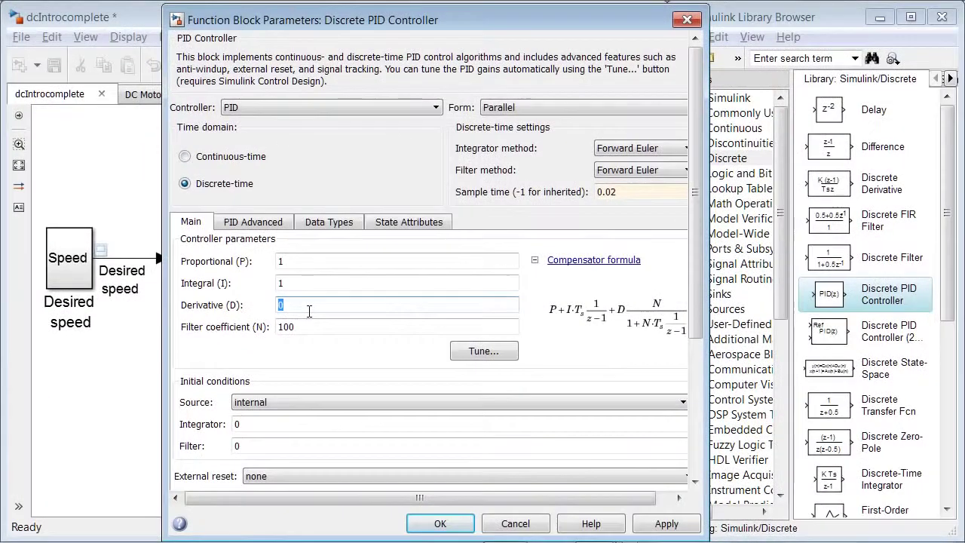
pyautogui.click(647, 524)
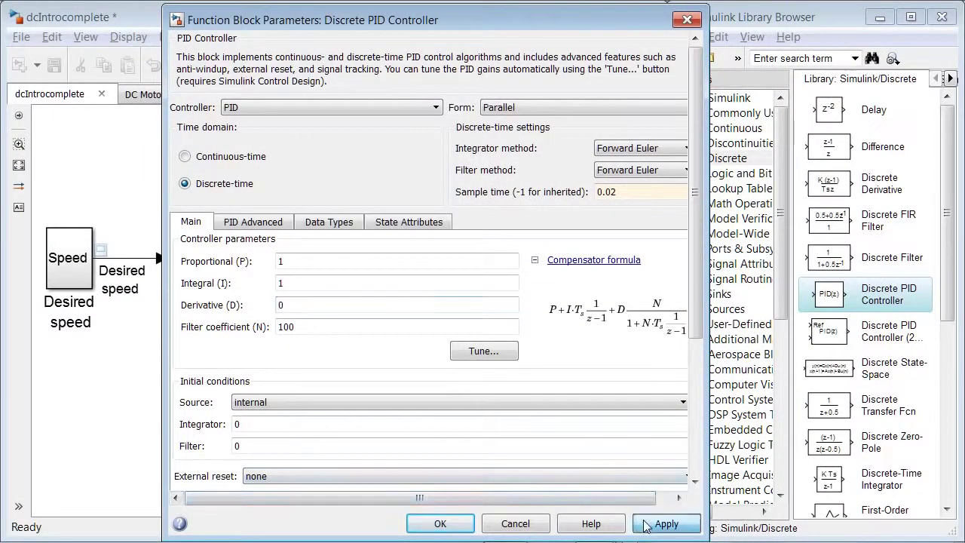
pyautogui.click(441, 523)
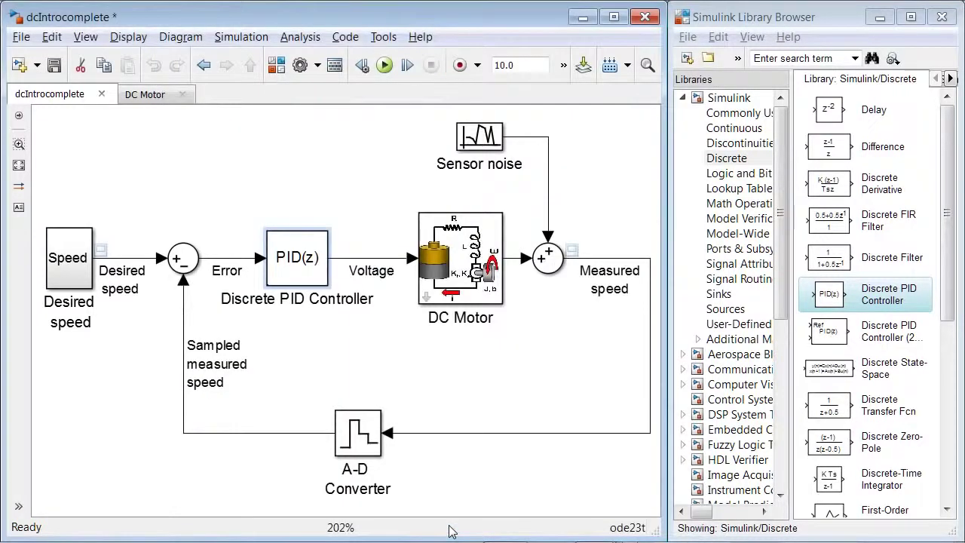
# Step: Connect the Voltage signal to the lower axes of the existing speed scope viewer
pyautogui.rightClick(388, 258)
pyautogui.moveTo(577, 285)
pyautogui.moveTo(693, 285)
pyautogui.click(782, 303)
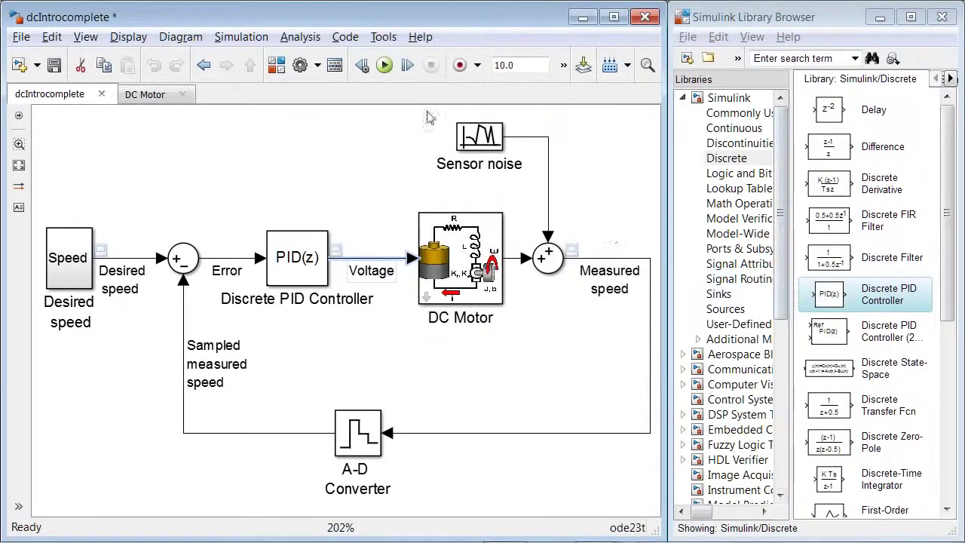
# Step: Run the simulation and open the scope viewer showing desired speed, measured speed and voltage
pyautogui.click(385, 66)
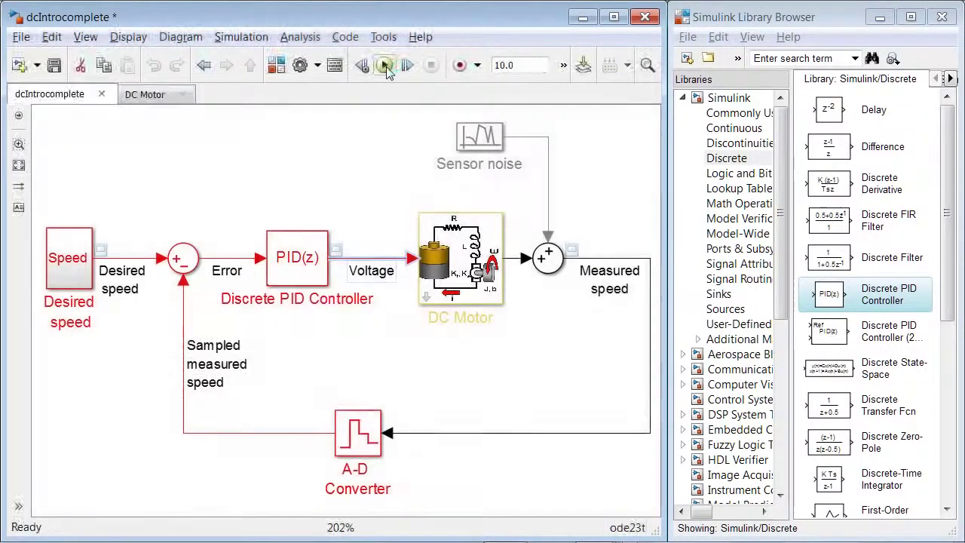
pyautogui.doubleClick(574, 250)
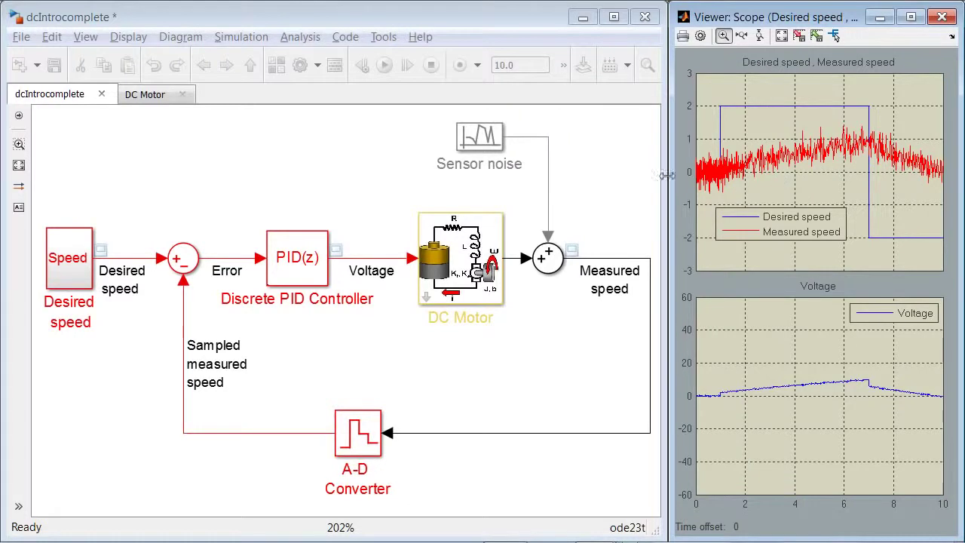
# Step: Launch the PID Tuner from the Discrete PID Controller's block parameters
pyautogui.doubleClick(313, 255)
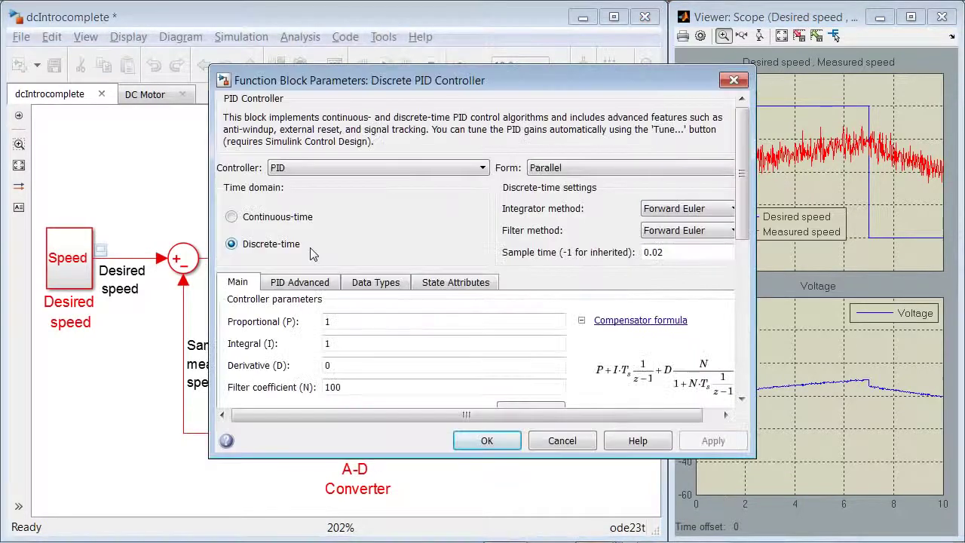
pyautogui.moveTo(464, 81); pyautogui.dragTo(462, 23)
pyautogui.moveTo(463, 393); pyautogui.dragTo(484, 480)
pyautogui.click(526, 350)
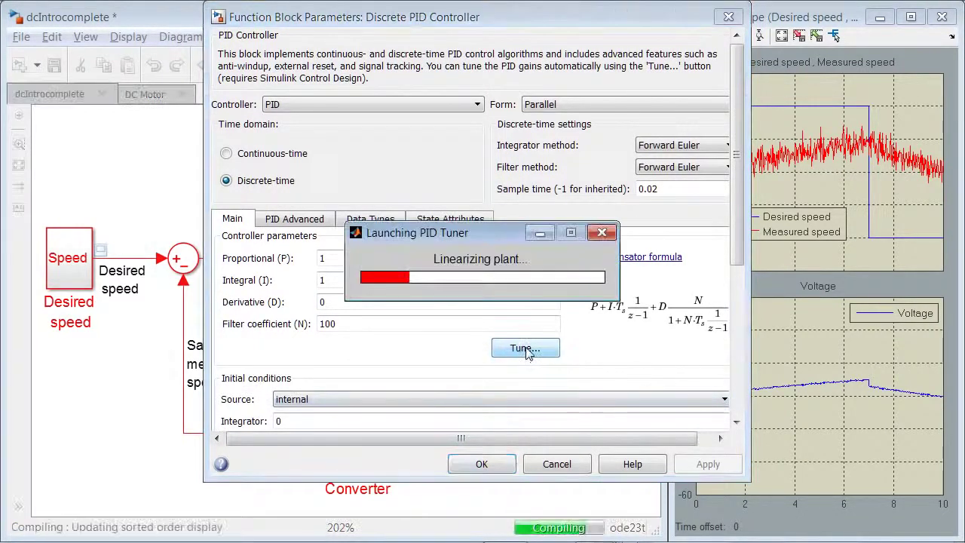
pyautogui.scroll(-3, 526, 352)
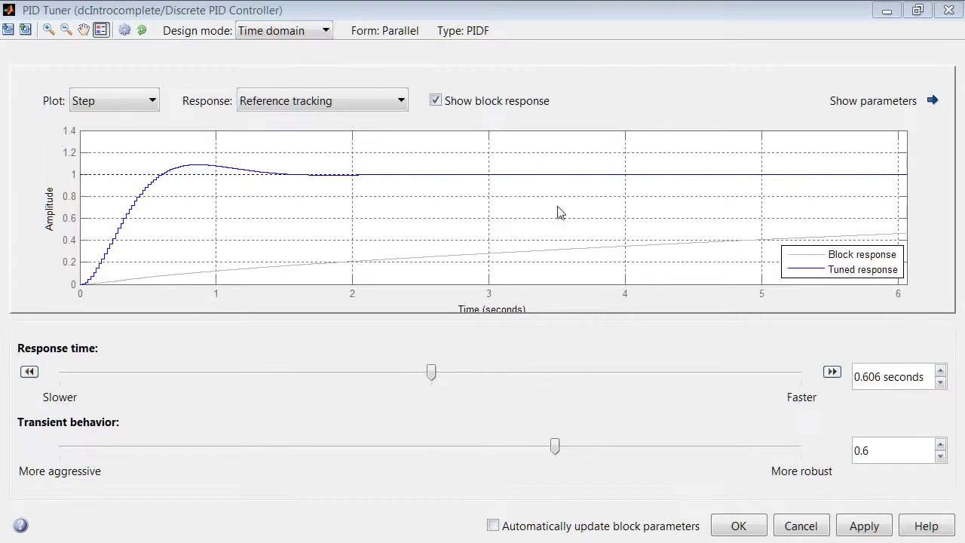
# Step: Apply the automatically tuned gains to the Discrete PID Controller and rerun the simulation
pyautogui.click(865, 528)
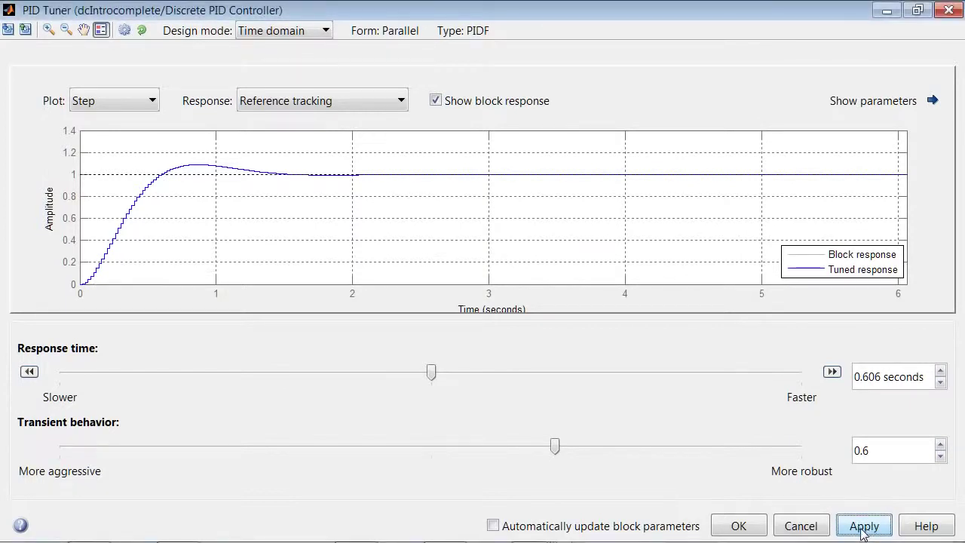
pyautogui.click(885, 23)
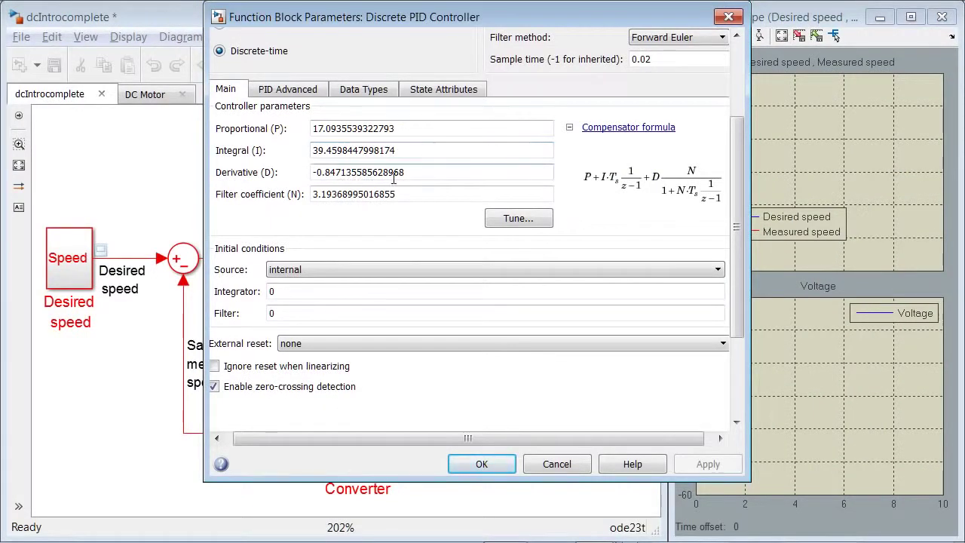
pyautogui.click(481, 464)
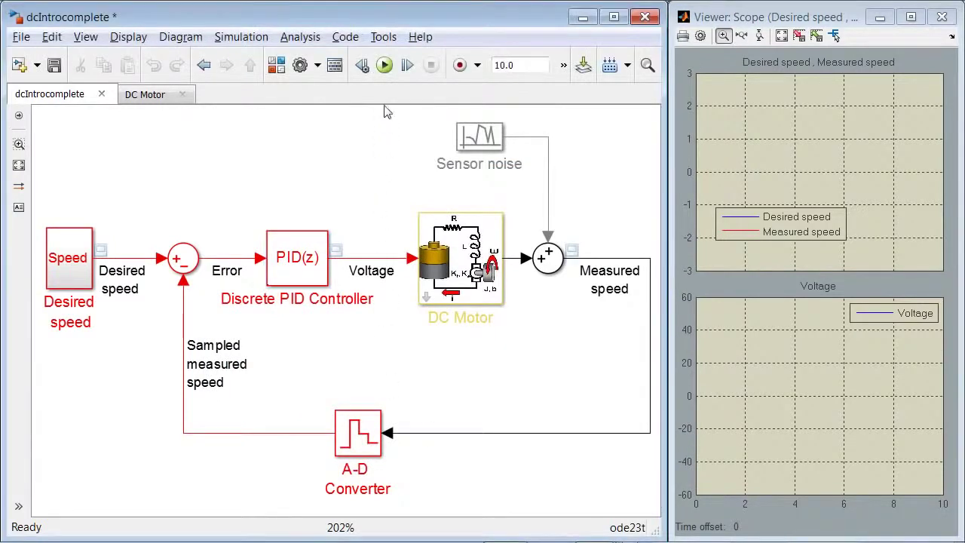
pyautogui.click(386, 65)
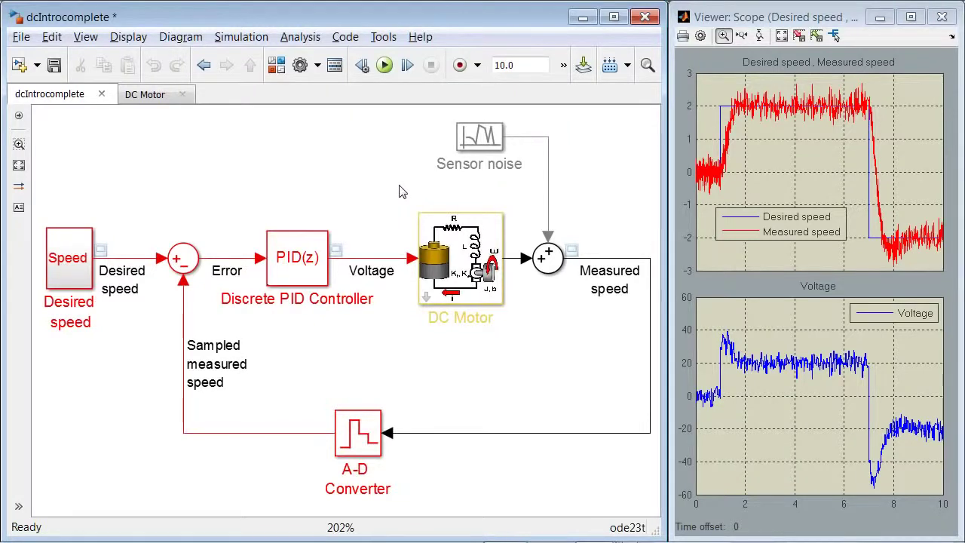
# Step: Try a slower response time of 2.41 seconds in the PID Tuner, and set it to 0.152 seconds
pyautogui.hotkey('alt', 'Tab')
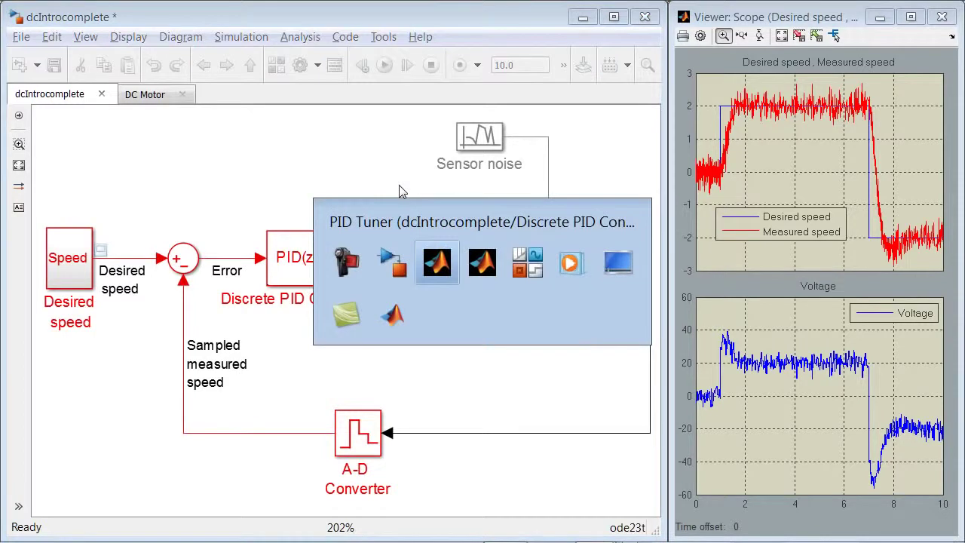
pyautogui.click(438, 262)
pyautogui.moveTo(434, 374); pyautogui.dragTo(210, 374)
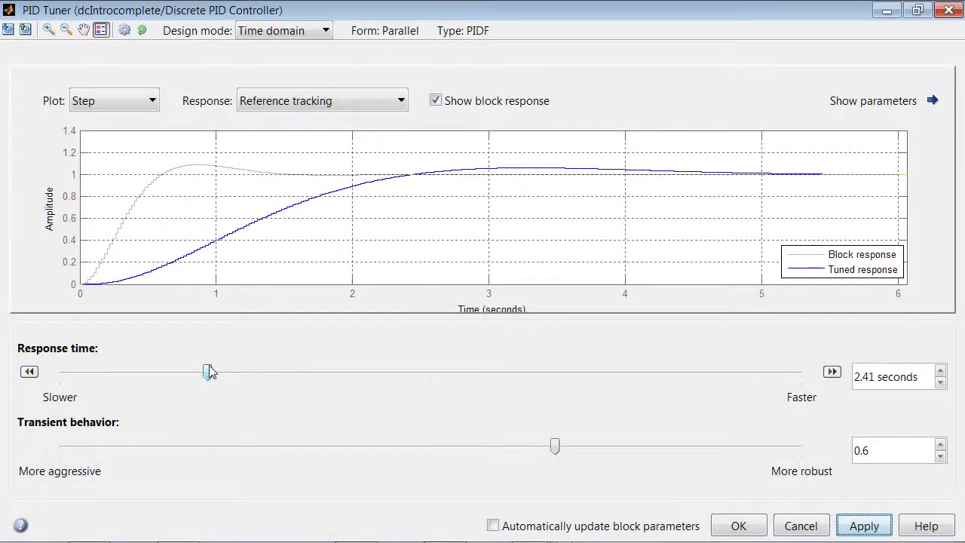
pyautogui.moveTo(210, 372); pyautogui.dragTo(658, 371)
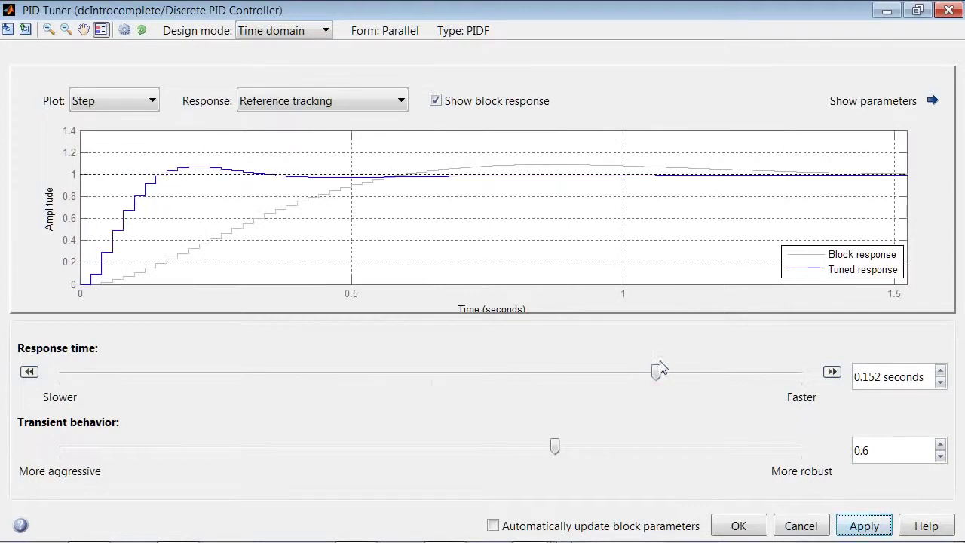
# Step: Apply the faster tuning to the controller block, close the PID Tuner and simulate the model again
pyautogui.click(864, 526)
pyautogui.click(760, 527)
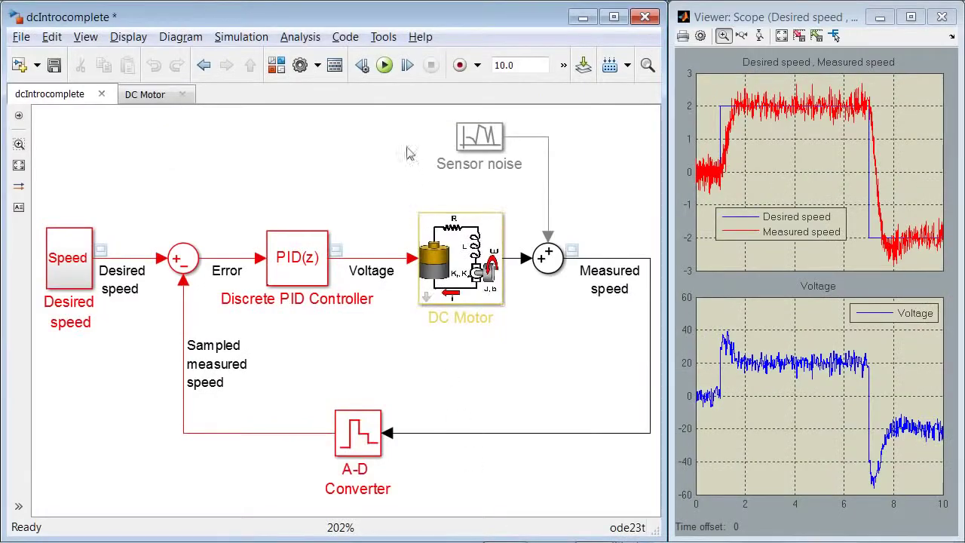
pyautogui.click(384, 68)
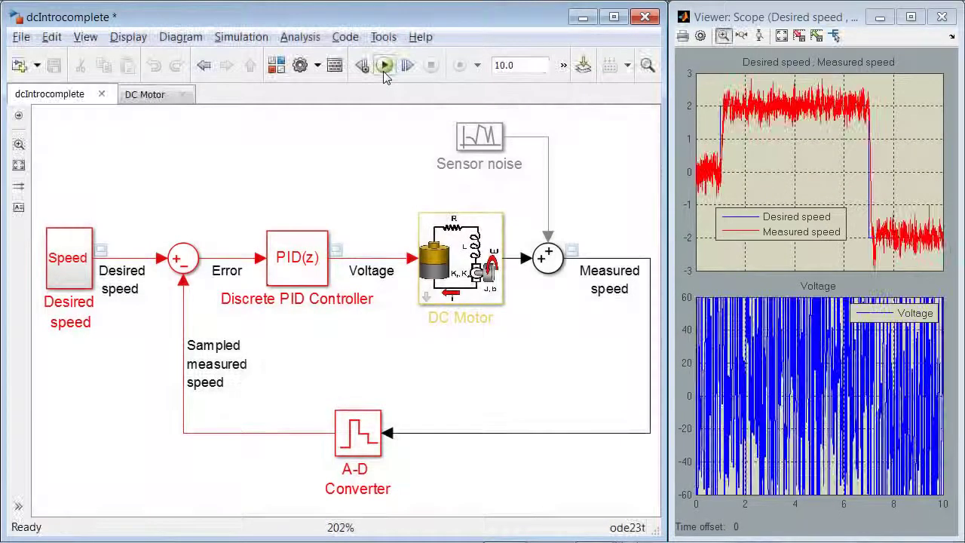